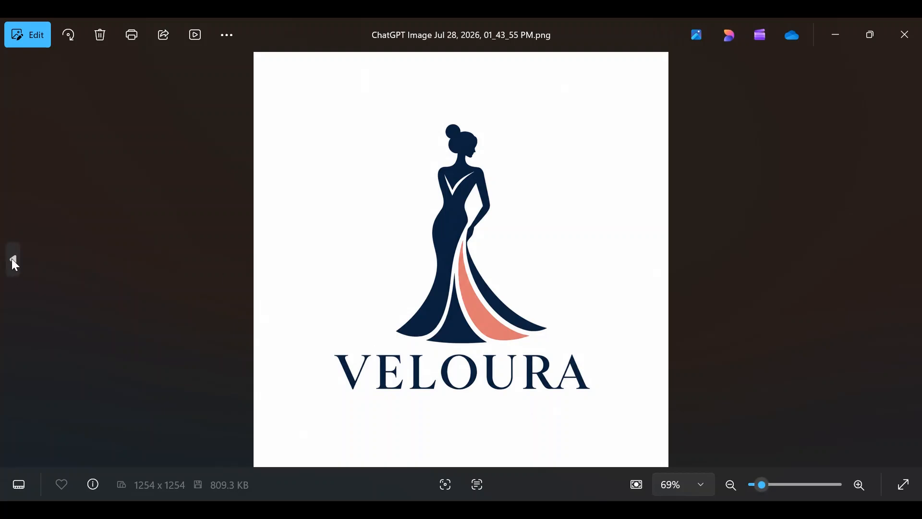
Step: Bring up the Keystone Realty Group logo in the image viewer and dismiss the McAfee Safe Connect notification
left_click(13, 260)
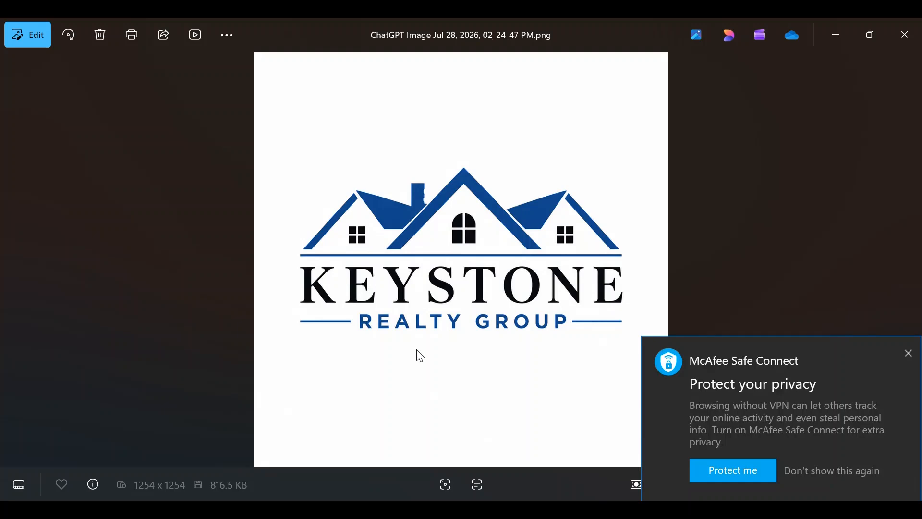
left_click(907, 354)
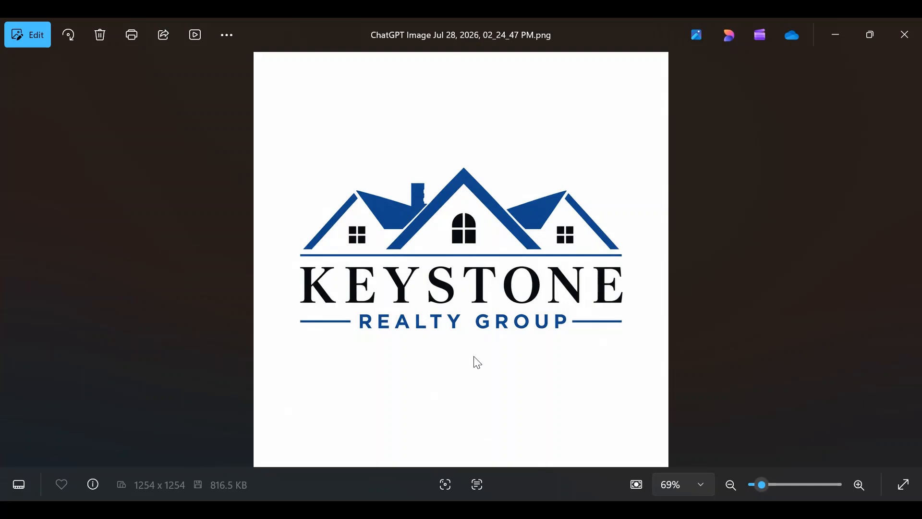
Step: Switch to ChatGPT and paste the premium luxury fashion brand profile logo prompt into the new chat
key("alt+Tab")
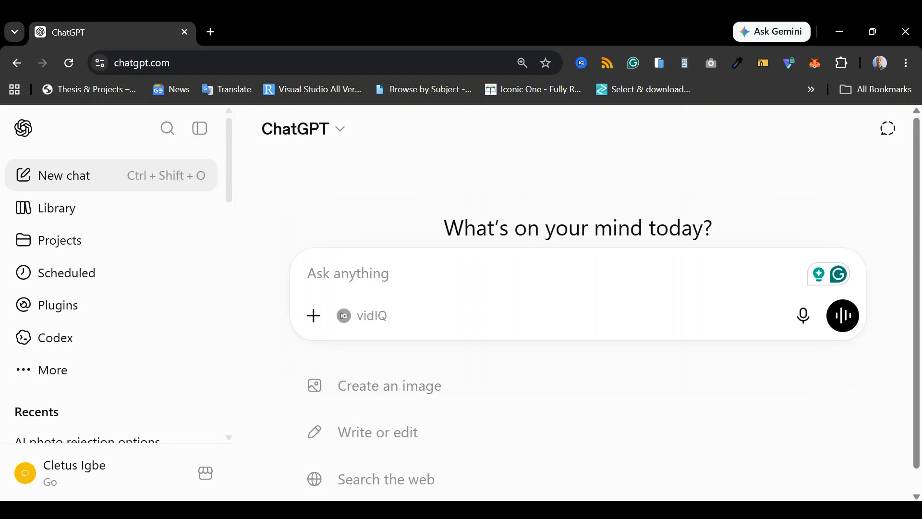
key("ctrl+v")
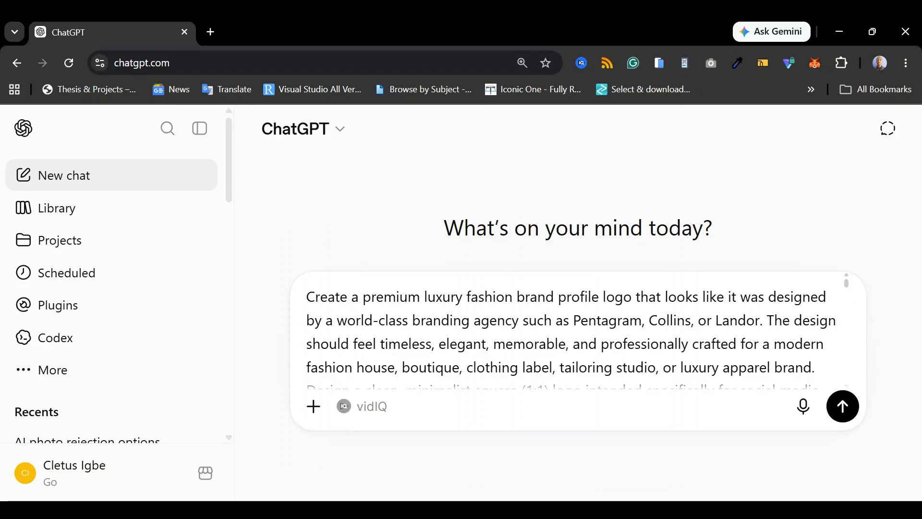
Step: Review the fashion logo prompt, checking the brand name VELOURA, colour palette, typography, layout requirements and list of things to avoid
scroll(577, 332, "down", 5)
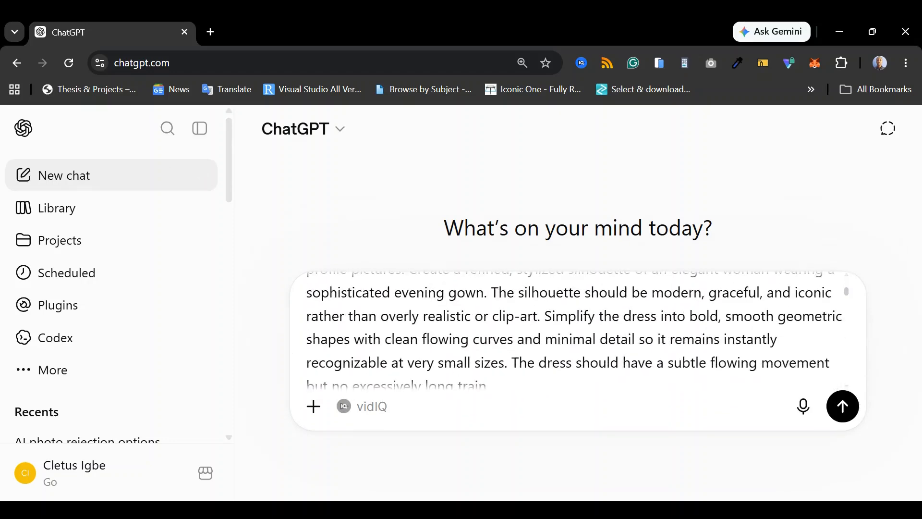
scroll(576, 331, "down", 3)
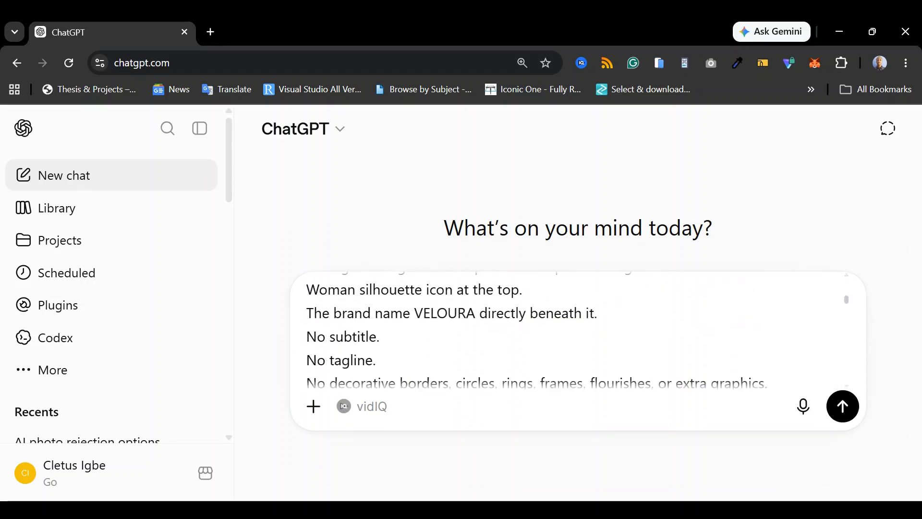
left_click_drag(476, 313, 414, 313)
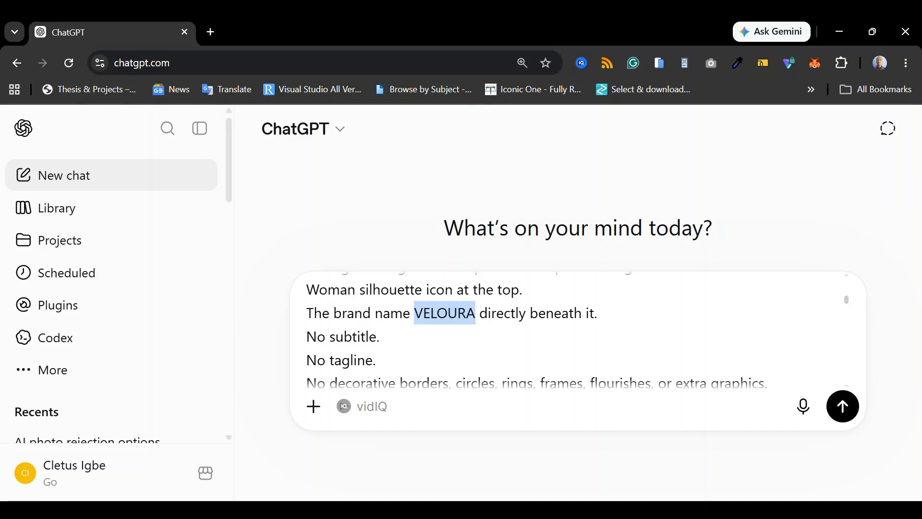
left_click(447, 312)
scroll(447, 314, "down", 1)
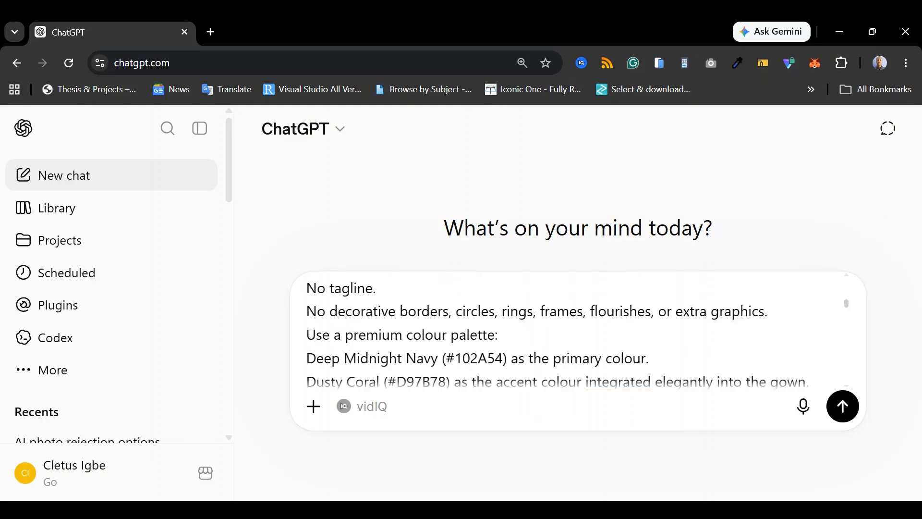
scroll(567, 331, "down", 1)
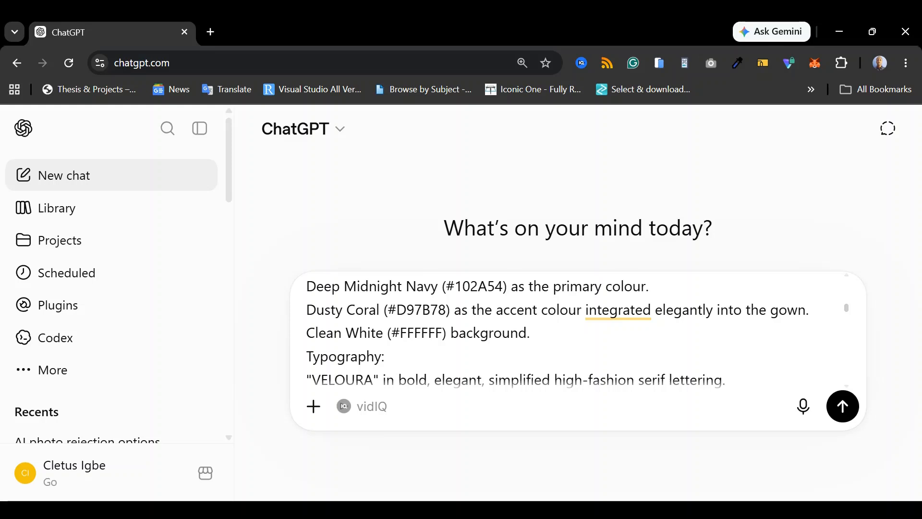
scroll(576, 331, "down", 2)
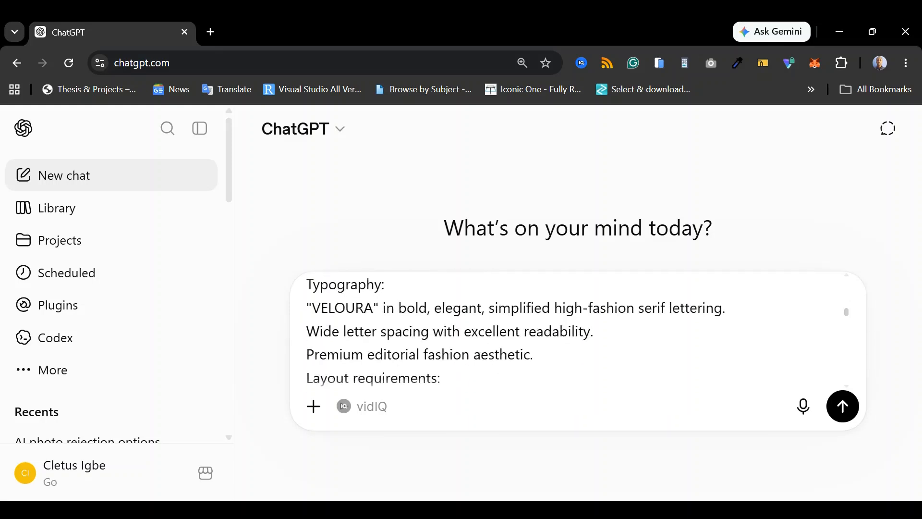
left_click_drag(373, 308, 311, 307)
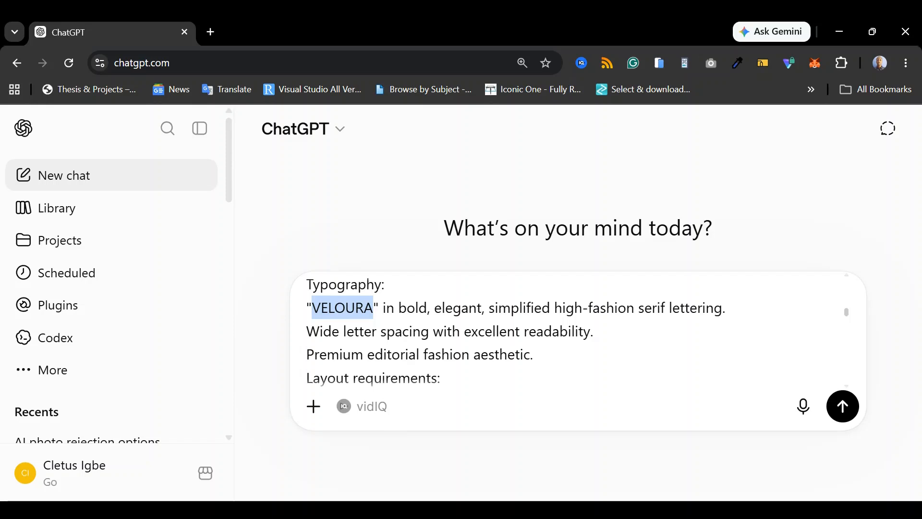
scroll(576, 331, "down", 2)
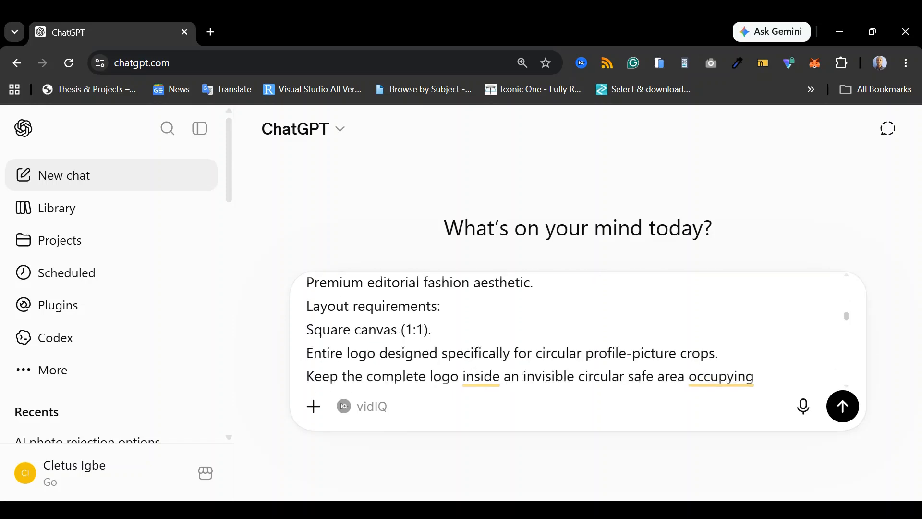
scroll(576, 331, "down", 10)
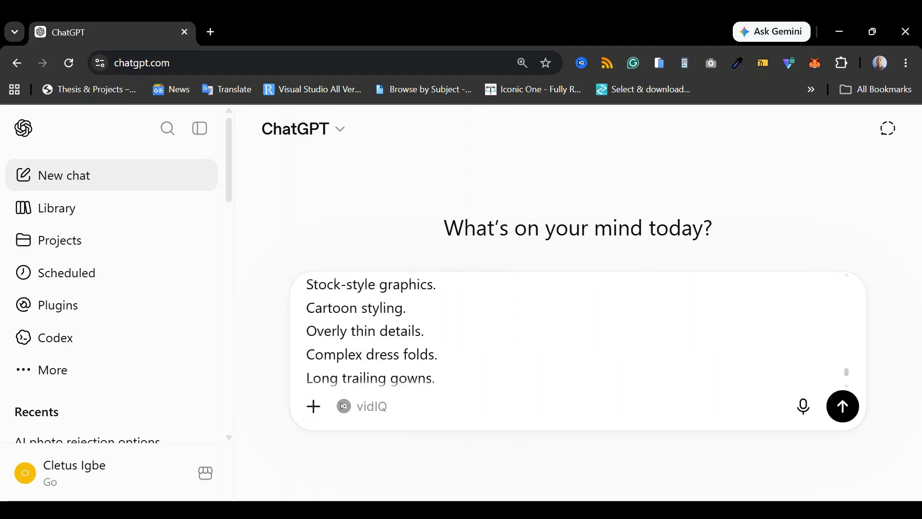
scroll(576, 331, "down", 2)
scroll(576, 331, "up", 10)
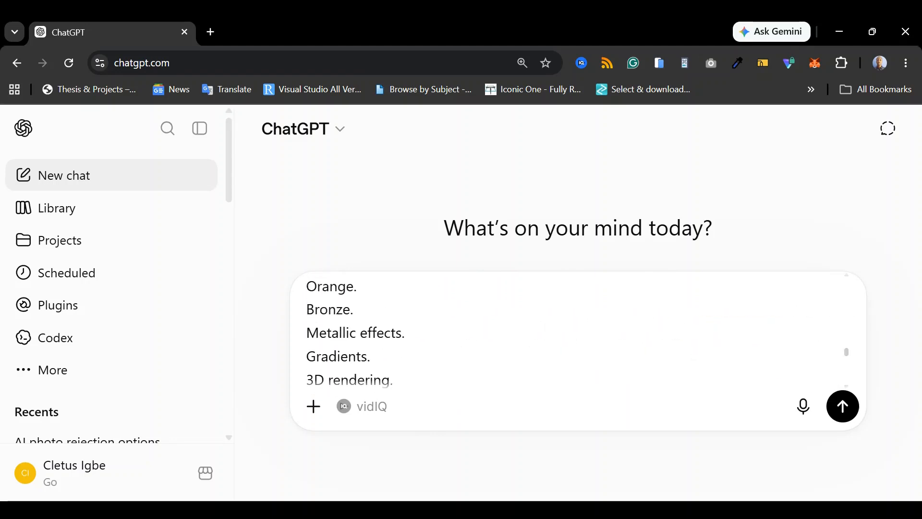
scroll(576, 331, "up", 10)
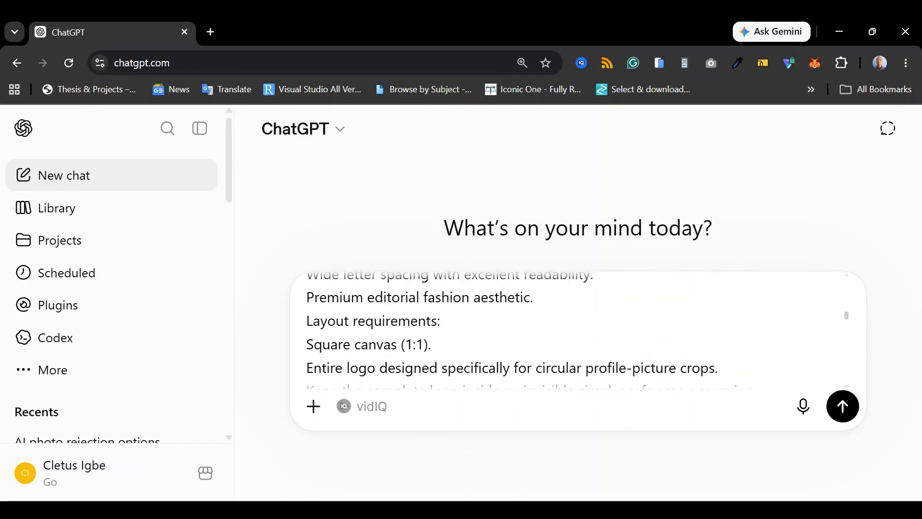
scroll(576, 331, "up", 8)
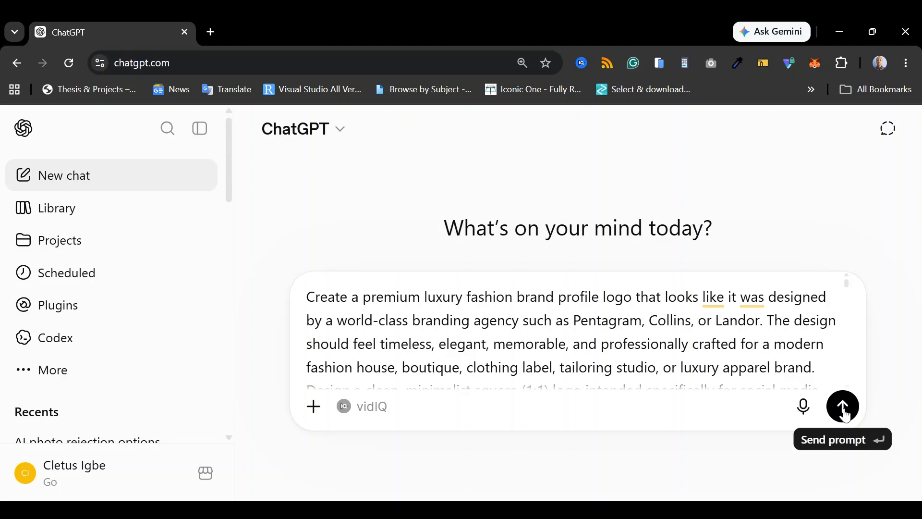
Step: Generate the VELOURA logo from the prompt, download the resulting image and dismiss the download scan notice
left_click(845, 412)
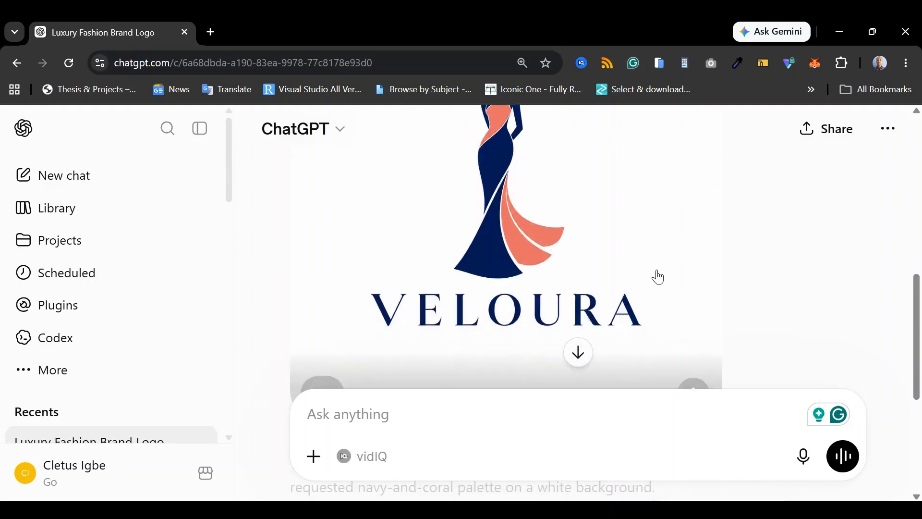
left_click(525, 216)
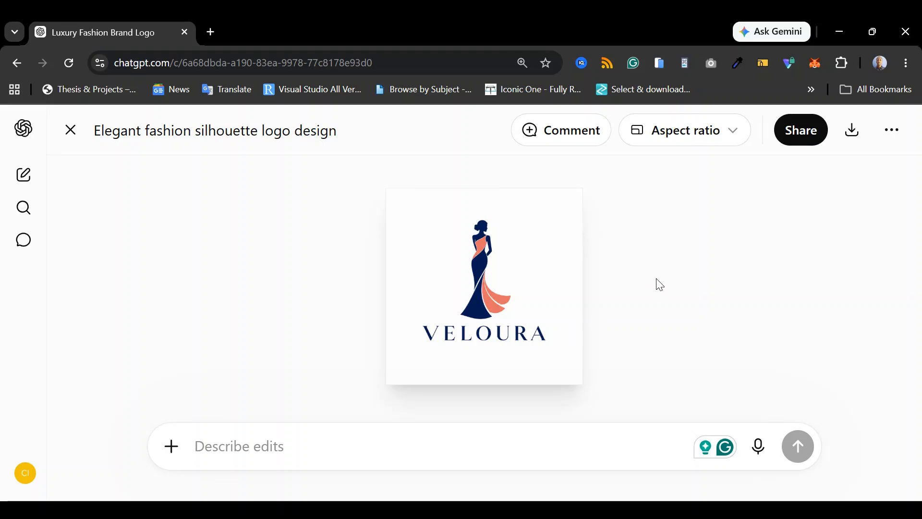
left_click(853, 130)
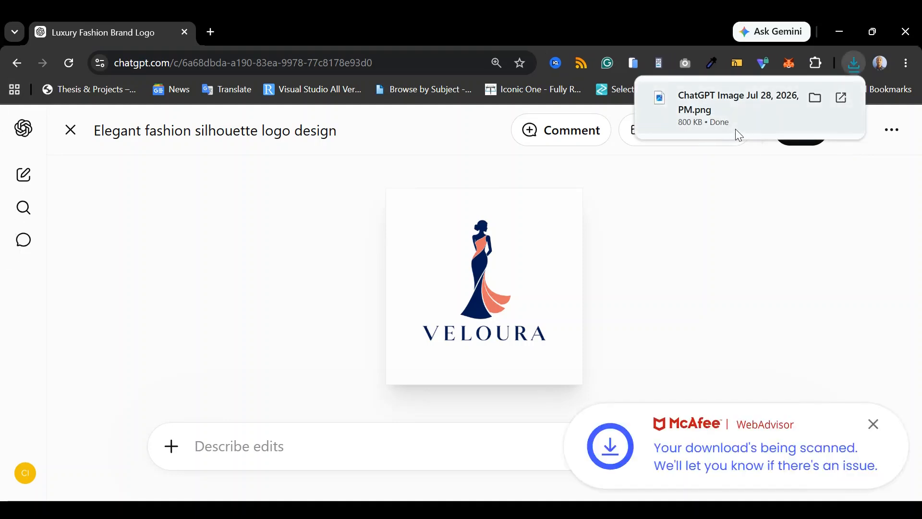
left_click(873, 425)
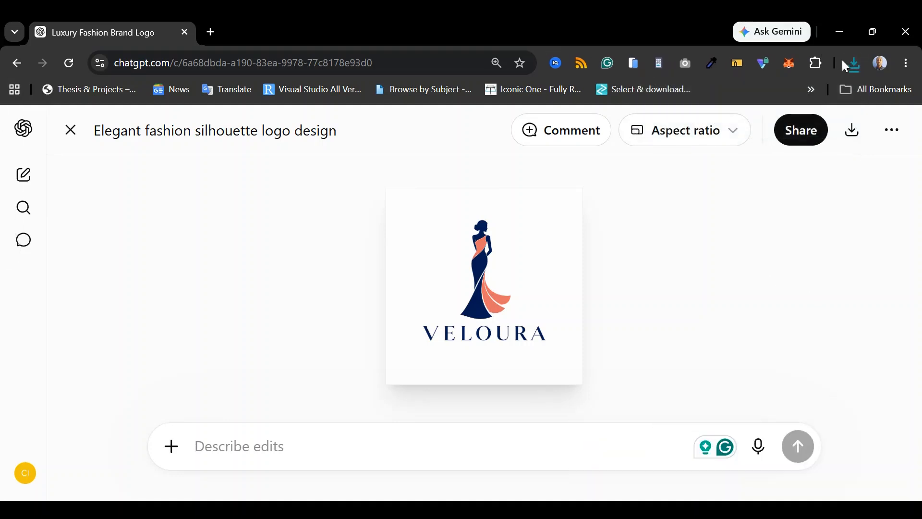
Step: Open the newly downloaded VELOURA logo and compare it with the earlier VELOURA version in the image viewer
left_click(854, 65)
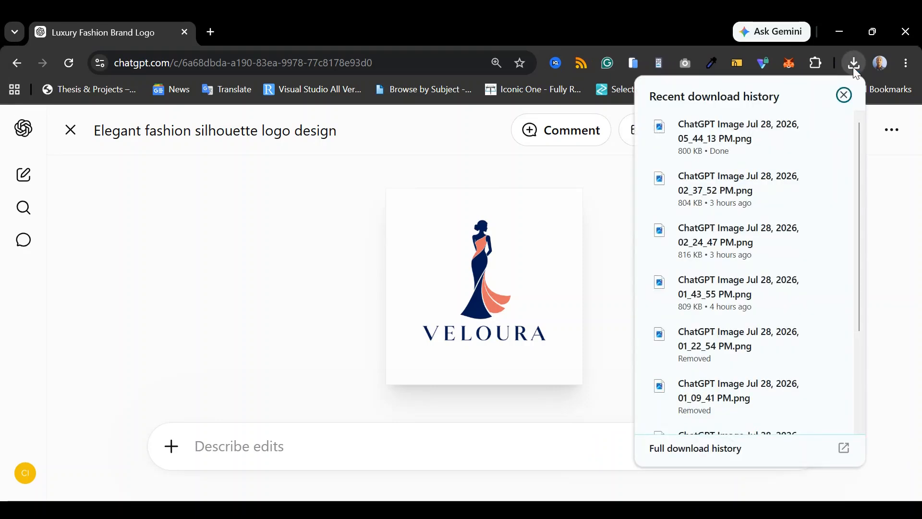
left_click(757, 132)
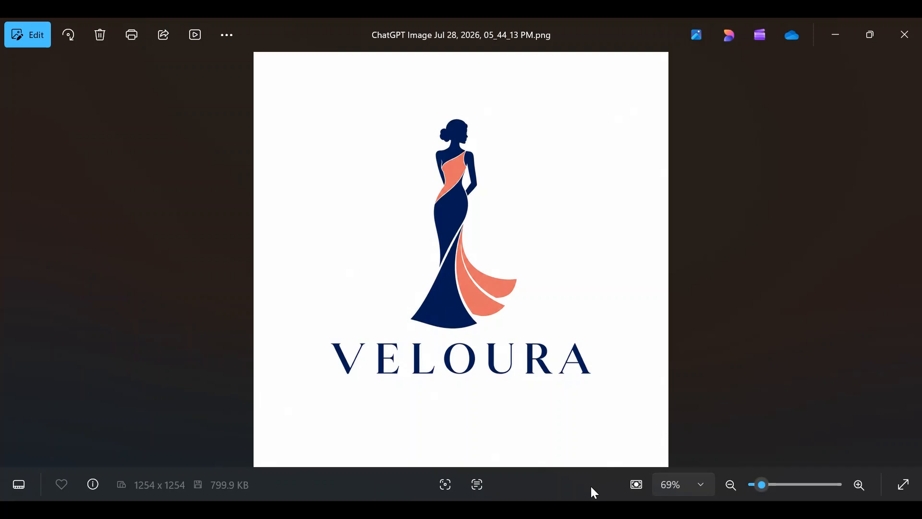
mouse_move(556, 509)
left_click(485, 447)
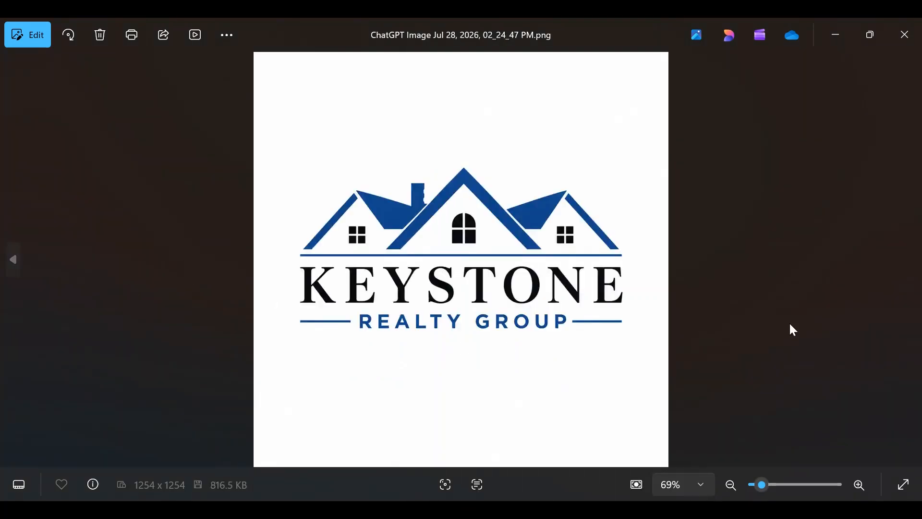
left_click(908, 271)
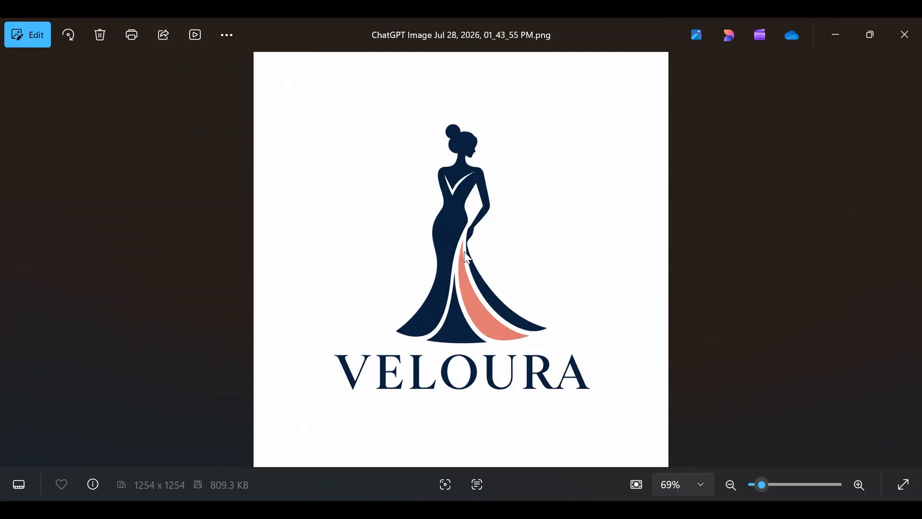
mouse_move(556, 510)
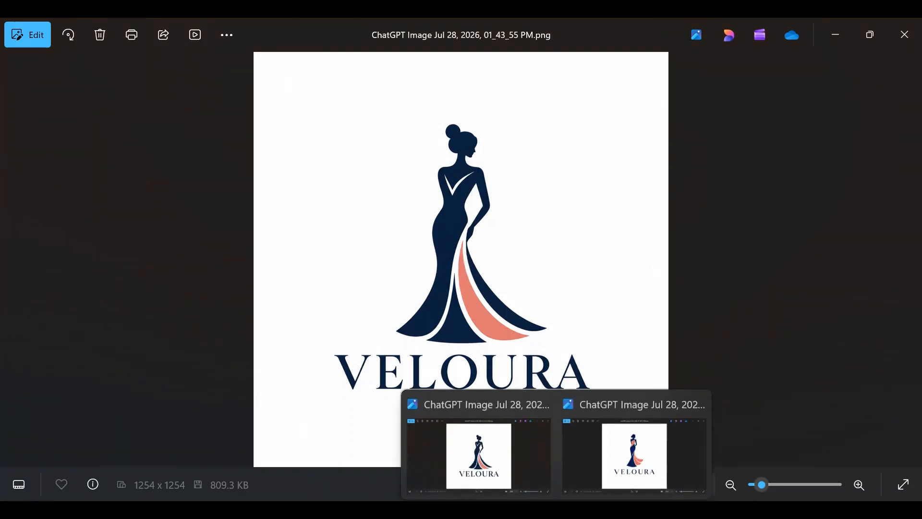
left_click(627, 457)
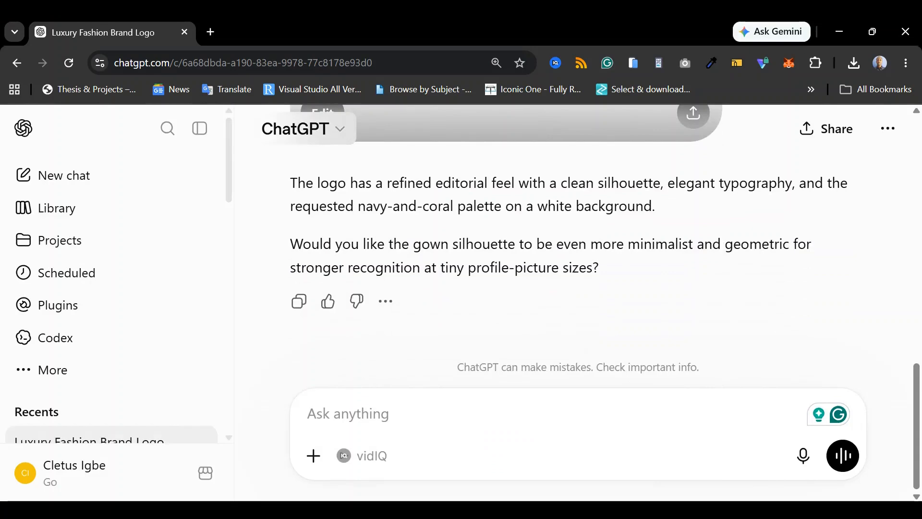
Step: Paste the premium corporate real estate logo prompt into the same ChatGPT conversation and skim through it
key("ctrl+v")
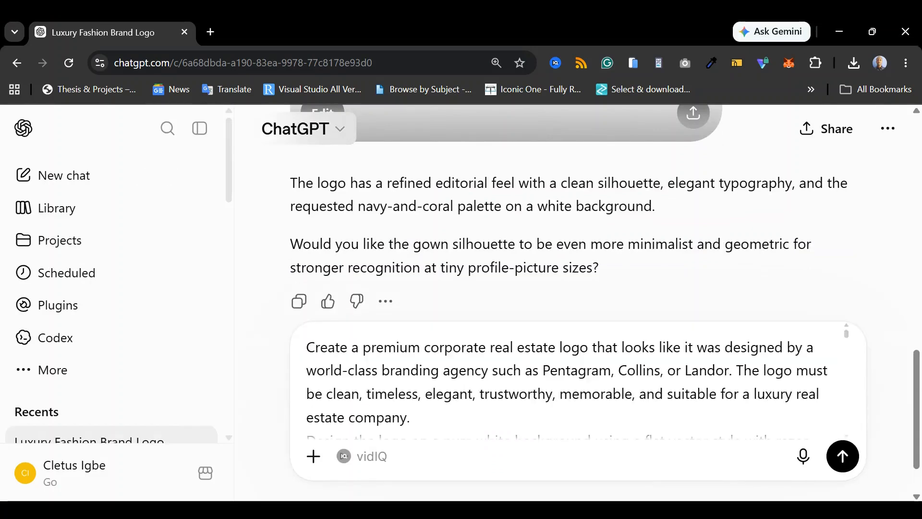
scroll(578, 216, "up", 5)
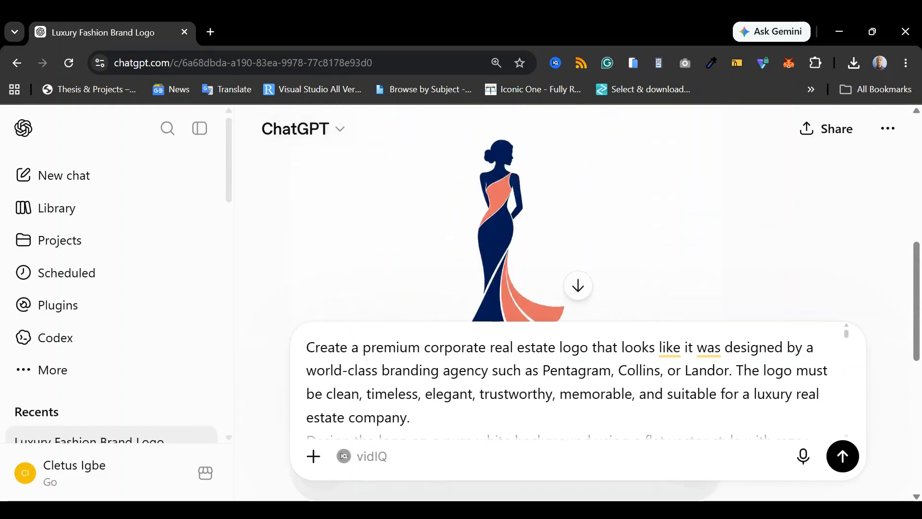
scroll(578, 384, "down", 4)
scroll(566, 384, "down", 3)
scroll(479, 319, "down", 5)
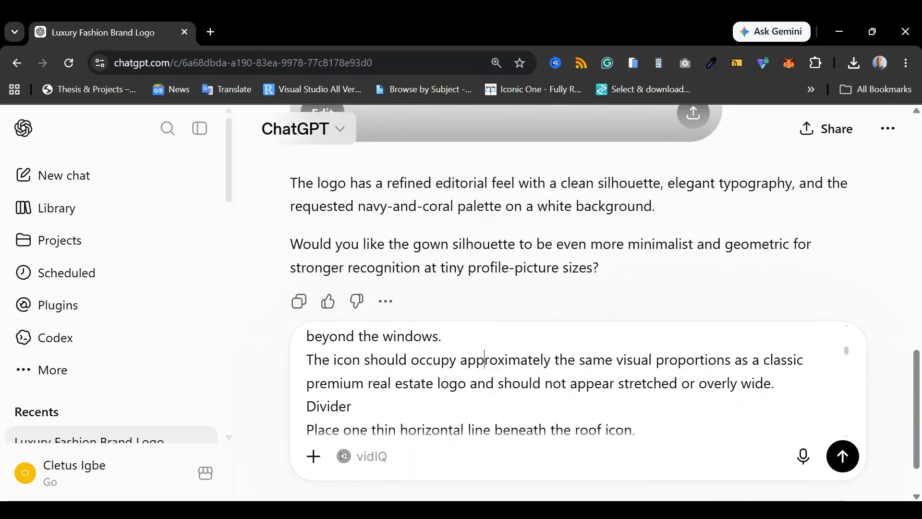
scroll(484, 360, "up", 3)
scroll(566, 384, "up", 5)
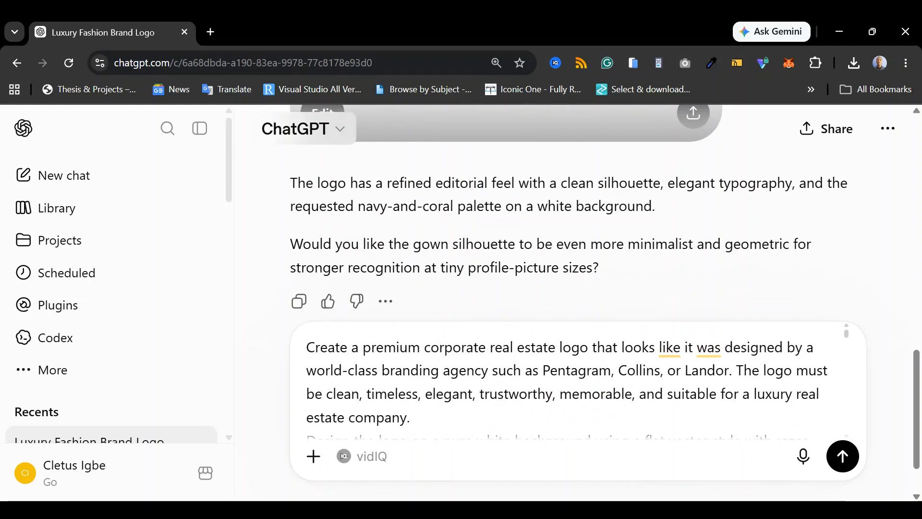
Step: Review the real estate logo prompt's icon description and company name section, highlighting the word KEYSTONE
scroll(571, 379, "down", 3)
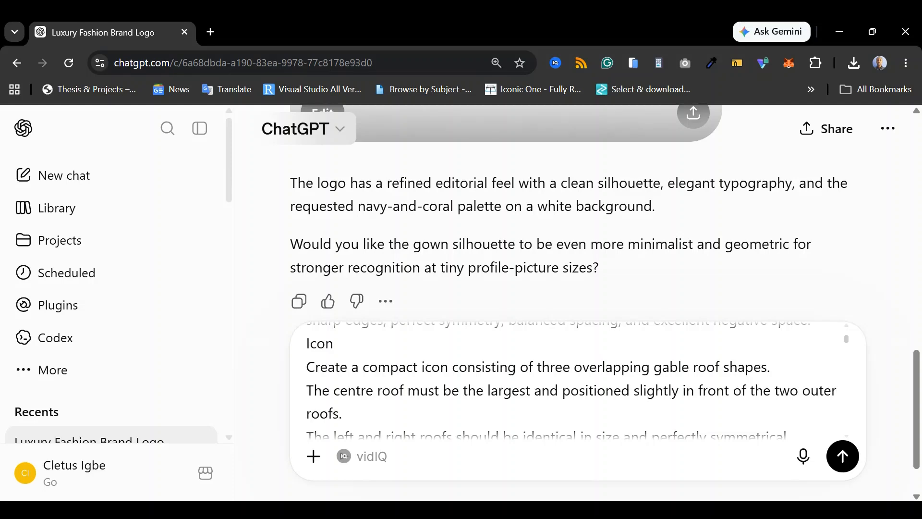
scroll(571, 380, "down", 1)
scroll(571, 380, "down", 2)
scroll(571, 380, "down", 7)
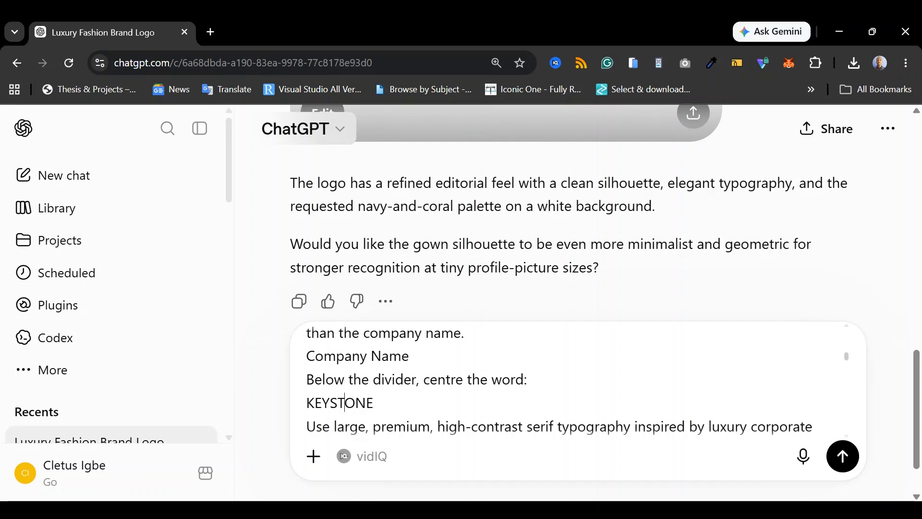
double_click(338, 403)
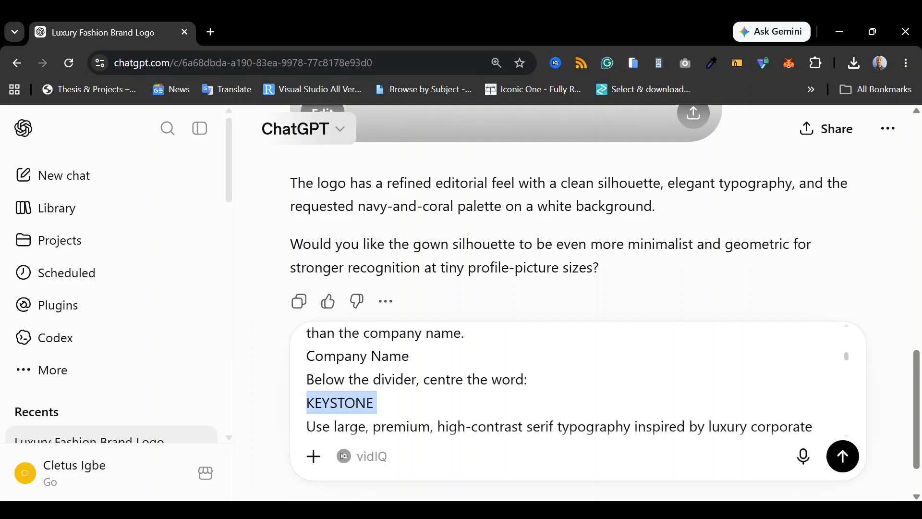
scroll(562, 378, "down", 2)
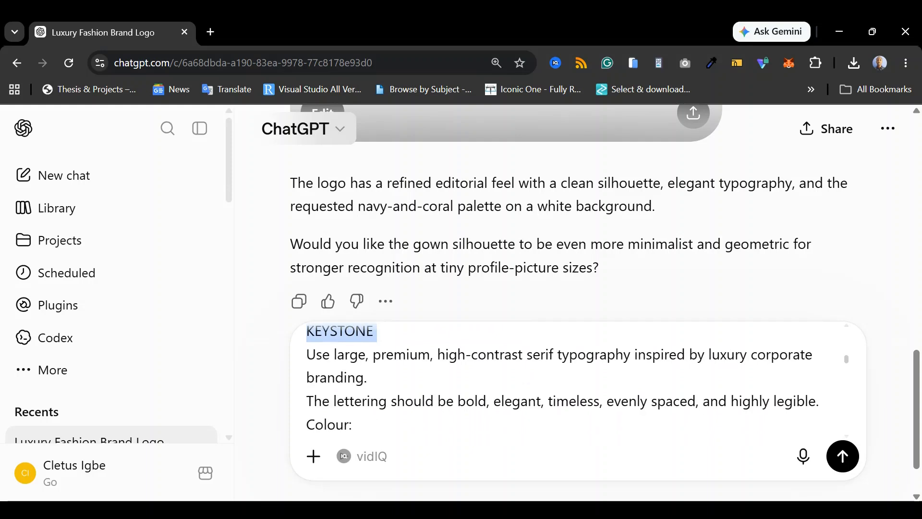
scroll(562, 378, "up", 2)
left_click(375, 403)
left_click(355, 402)
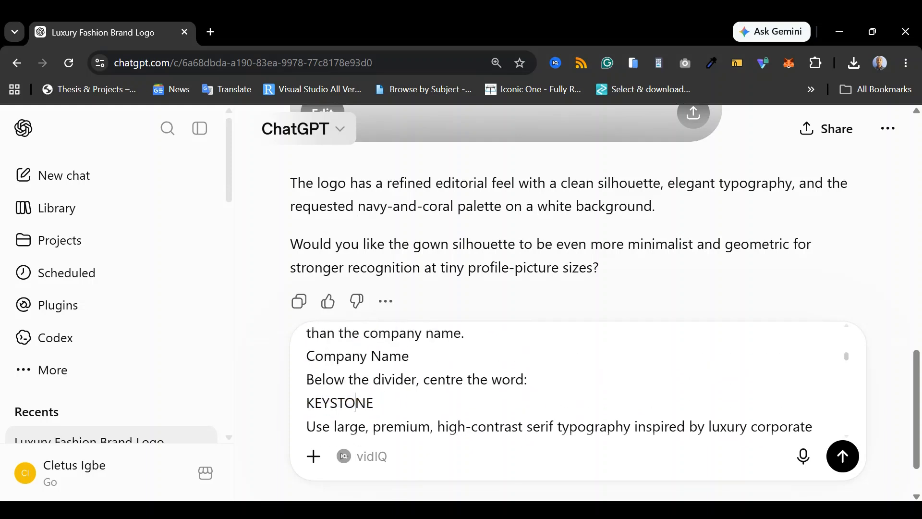
double_click(354, 402)
scroll(355, 402, "down", 2)
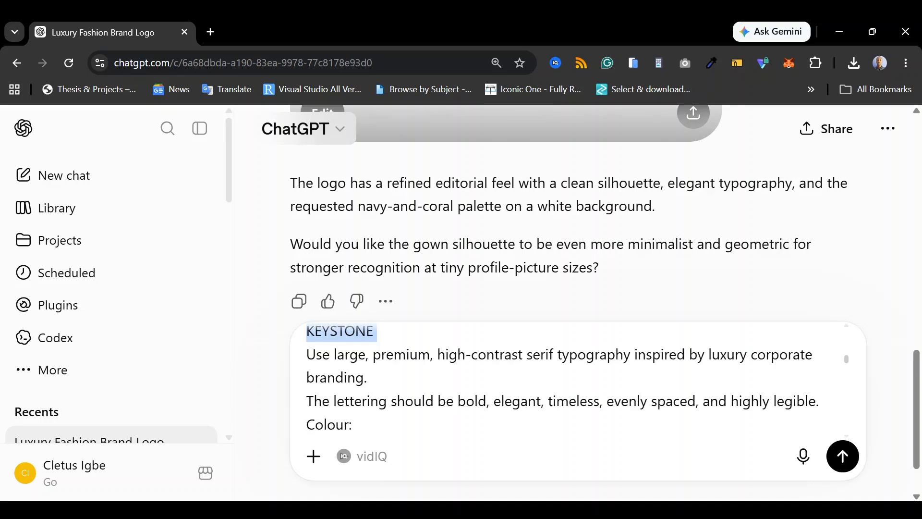
Step: Review the wordmark colour and subtitle section of the prompt, highlighting REALTY GROUP and its Royal Blue (#2F66B3) colour
scroll(562, 378, "down", 2)
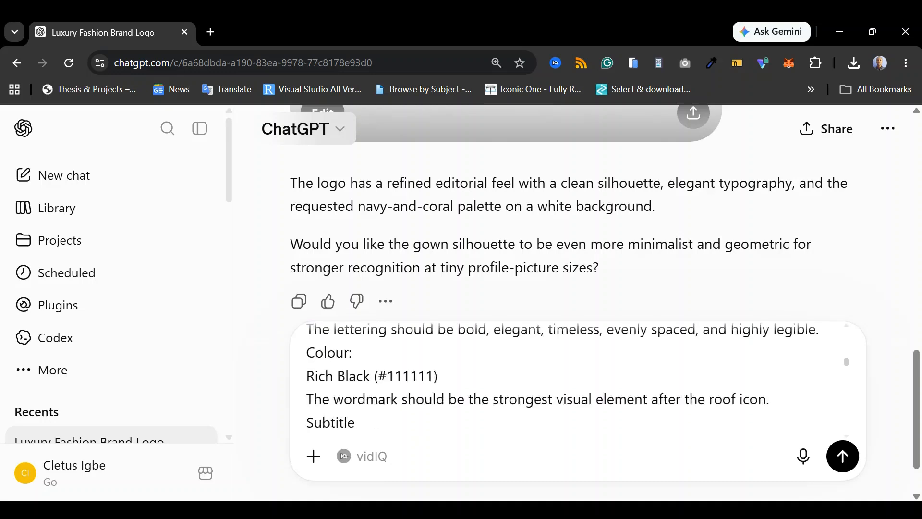
scroll(562, 378, "down", 2)
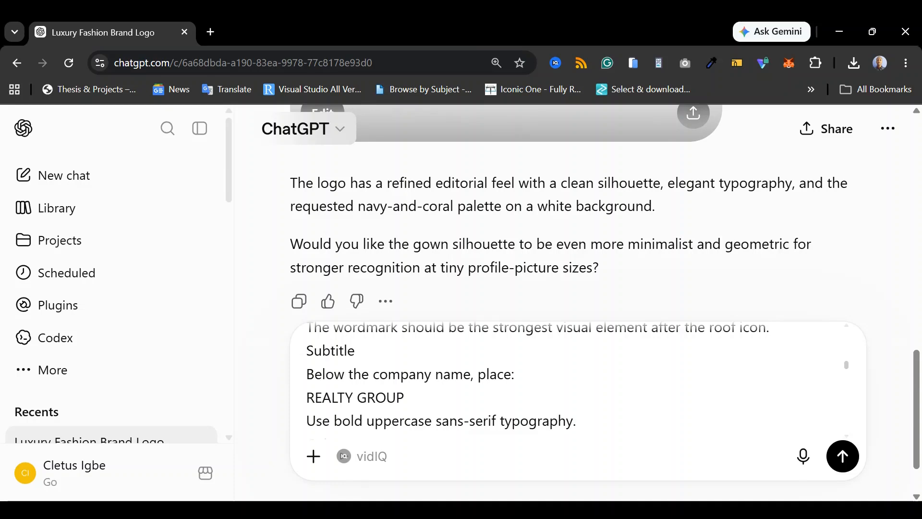
left_click_drag(404, 398, 306, 397)
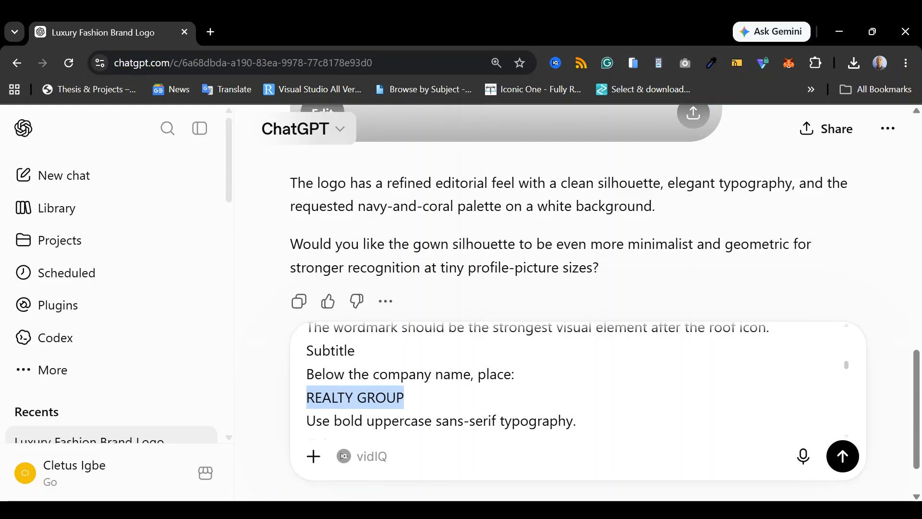
left_click(405, 397)
scroll(404, 398, "down", 1)
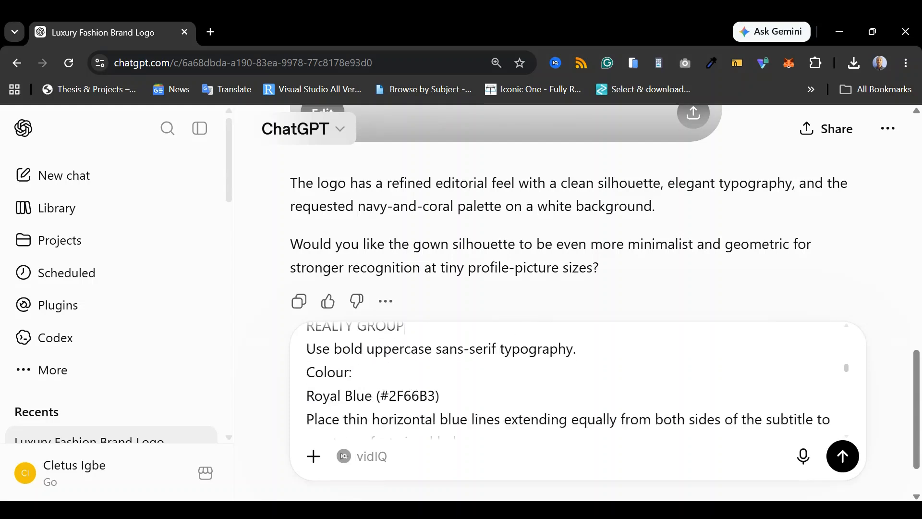
left_click_drag(440, 395, 307, 396)
scroll(567, 379, "down", 1)
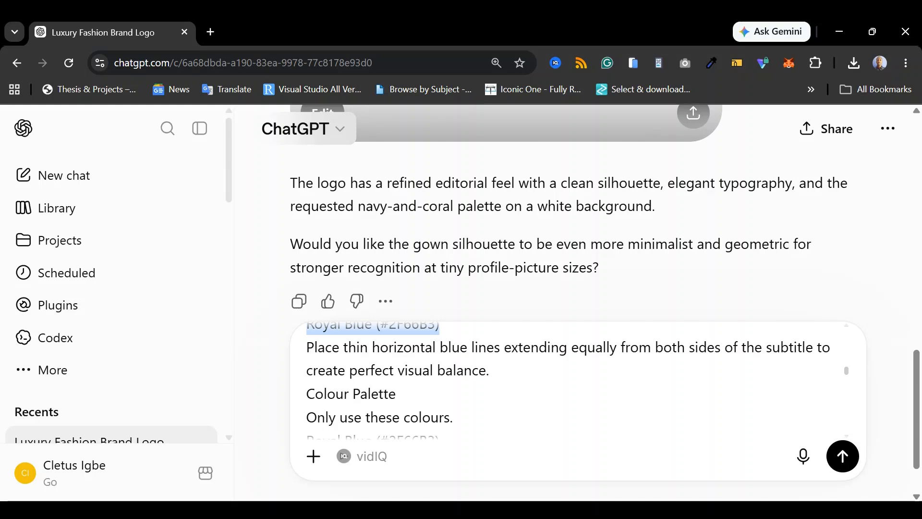
scroll(567, 379, "up", 1)
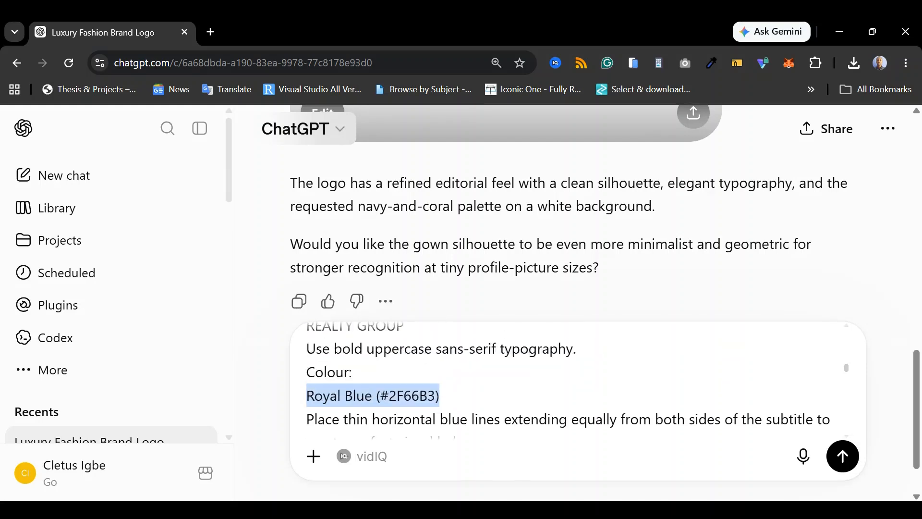
left_click(440, 395)
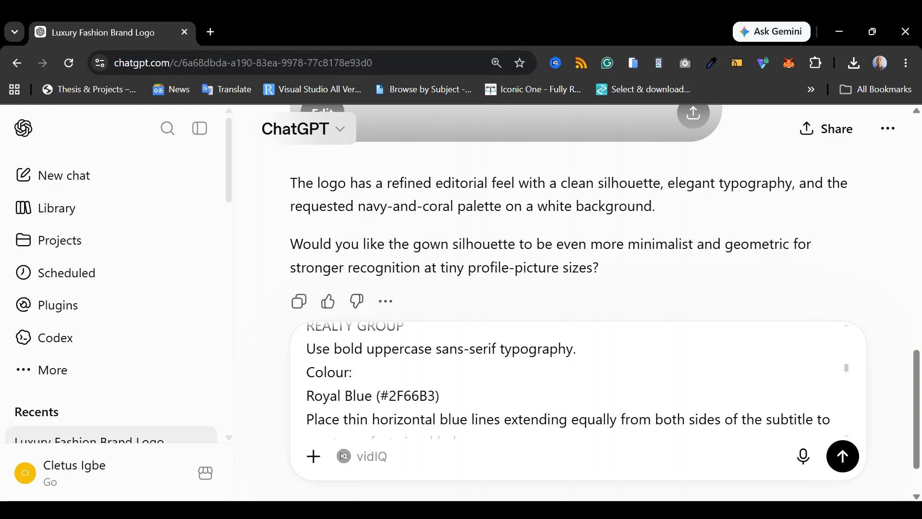
Step: Check the rest of the prompt: colour palette, circular-crop layout, style requirements and list of things to avoid
scroll(576, 379, "down", 2)
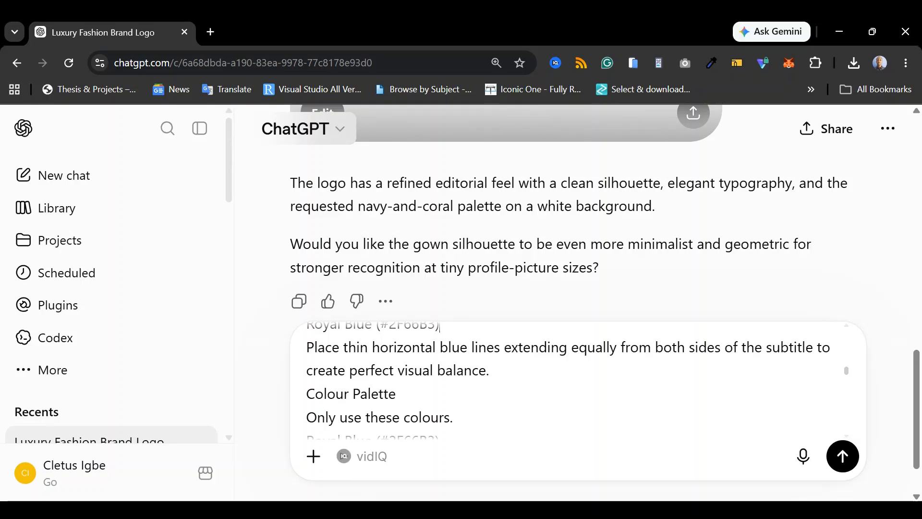
scroll(576, 380, "down", 2)
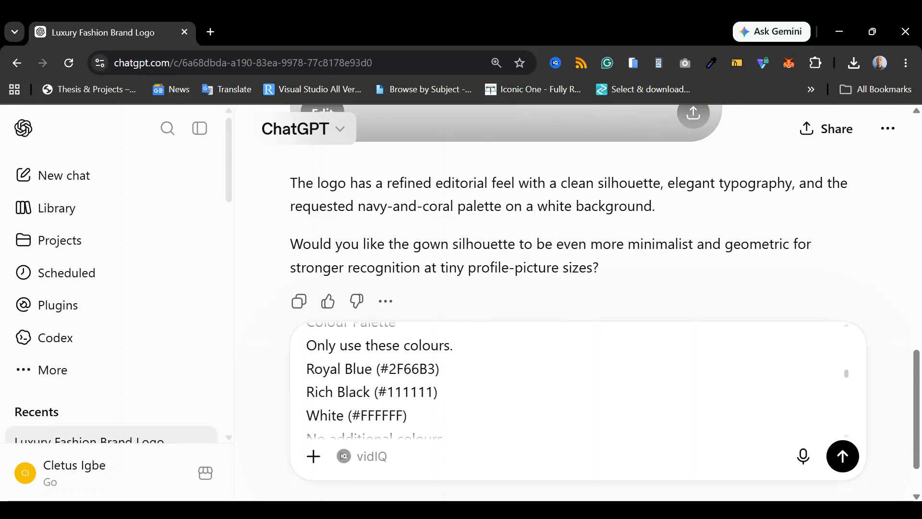
scroll(576, 379, "down", 12)
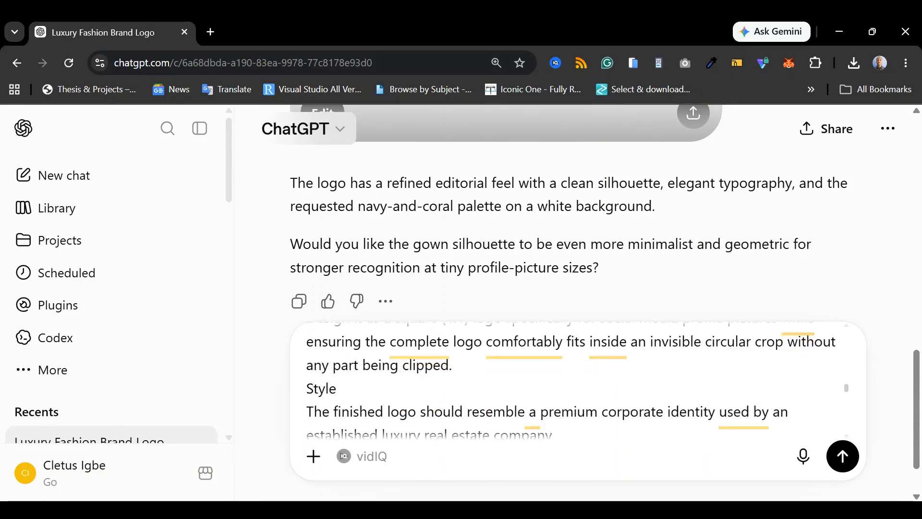
scroll(576, 379, "down", 15)
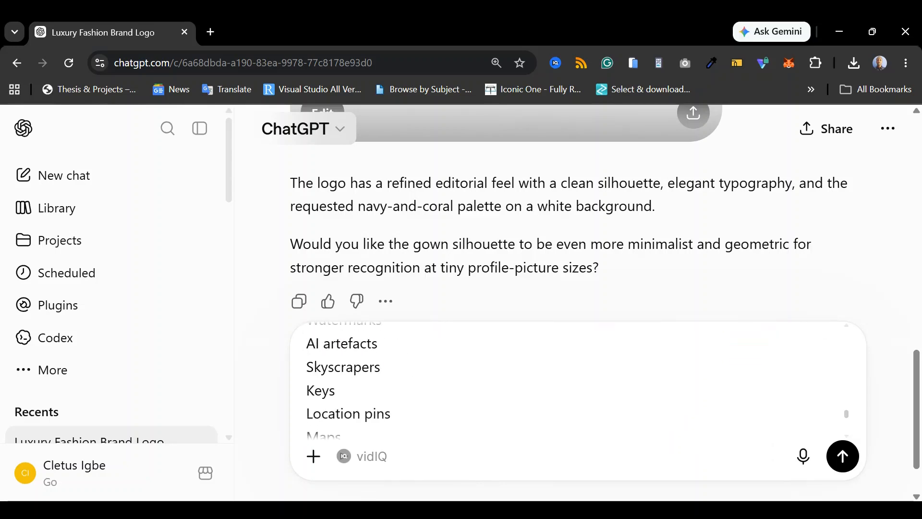
scroll(576, 380, "down", 3)
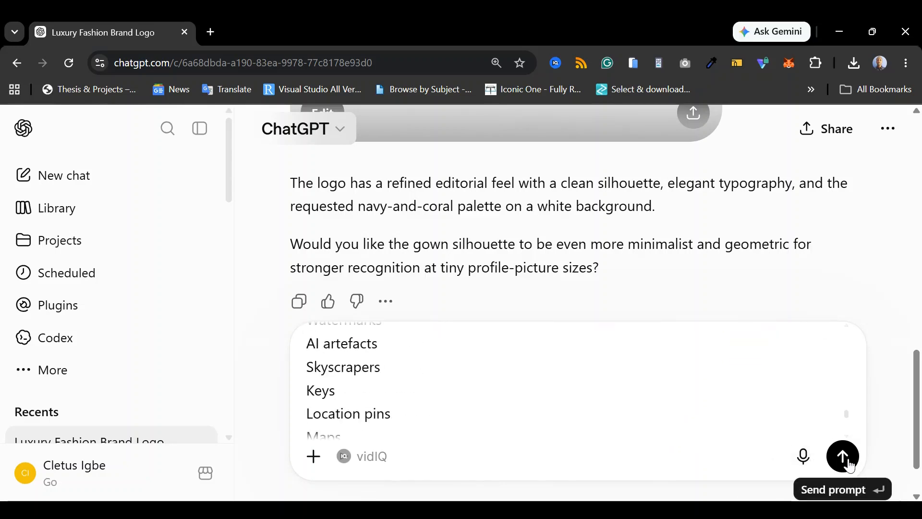
Step: Generate the Keystone Realty Group logo from the prompt and look over the resulting image
left_click(849, 463)
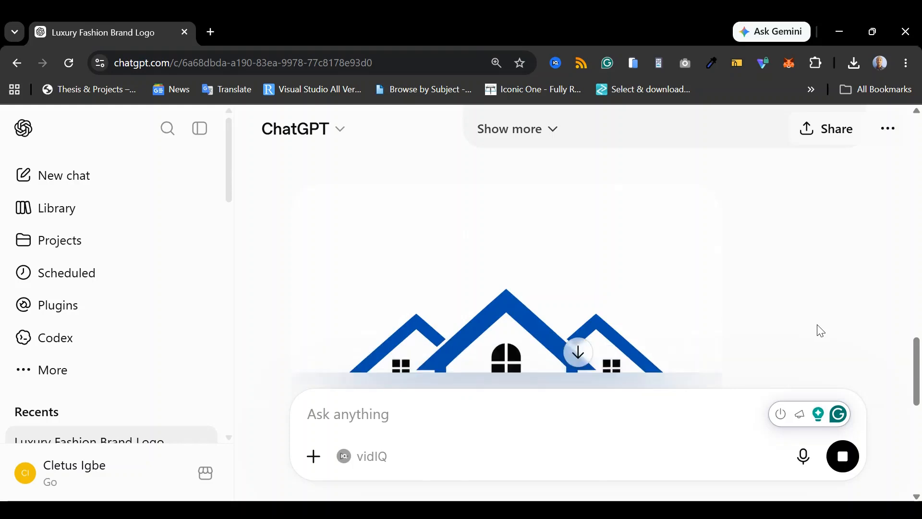
scroll(820, 330, "down", 3)
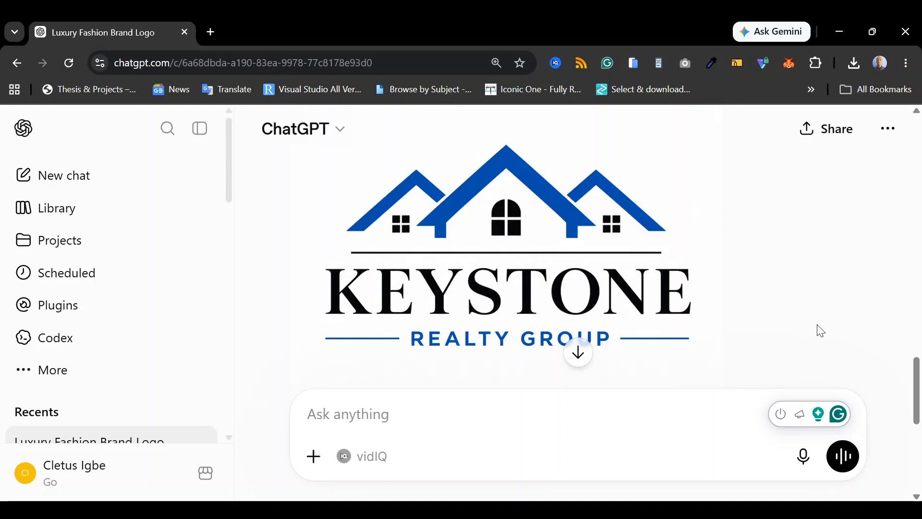
scroll(820, 331, "down", 2)
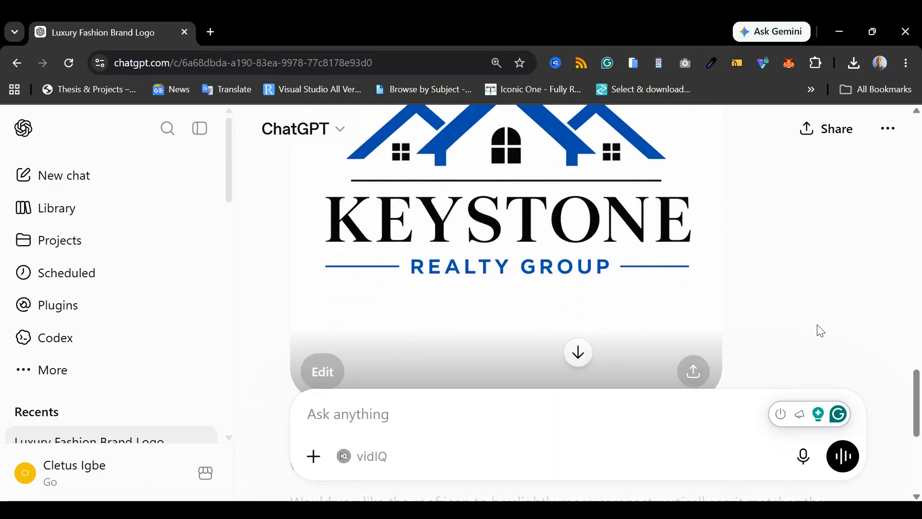
scroll(821, 331, "up", 2)
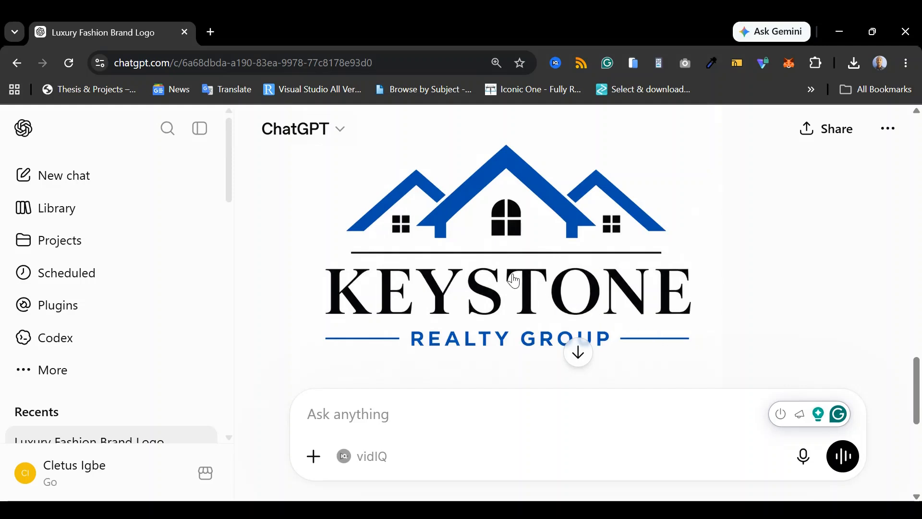
Step: Download the generated Keystone Realty Group logo and open the downloaded PNG in the image viewer
left_click(589, 290)
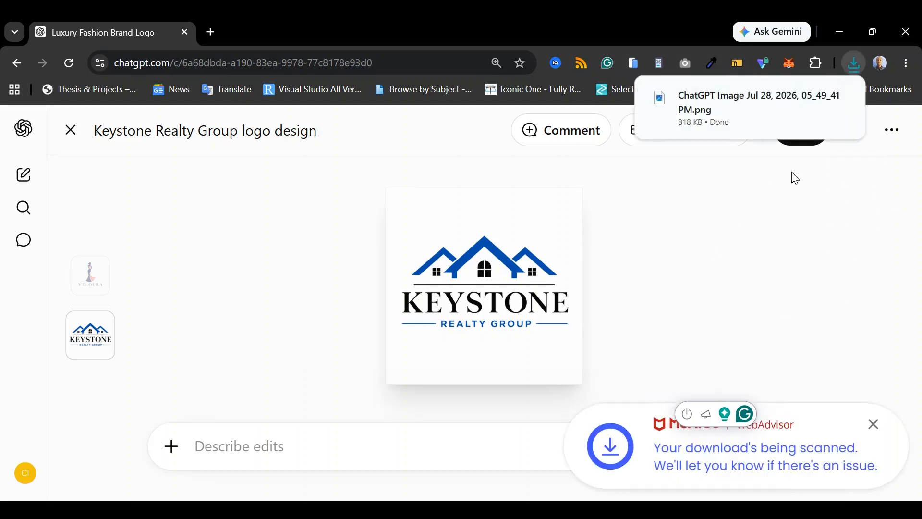
left_click(752, 100)
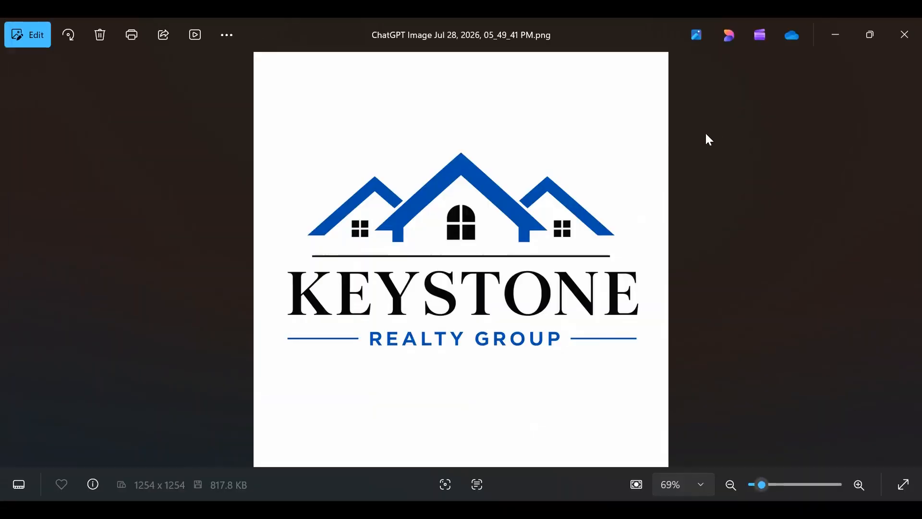